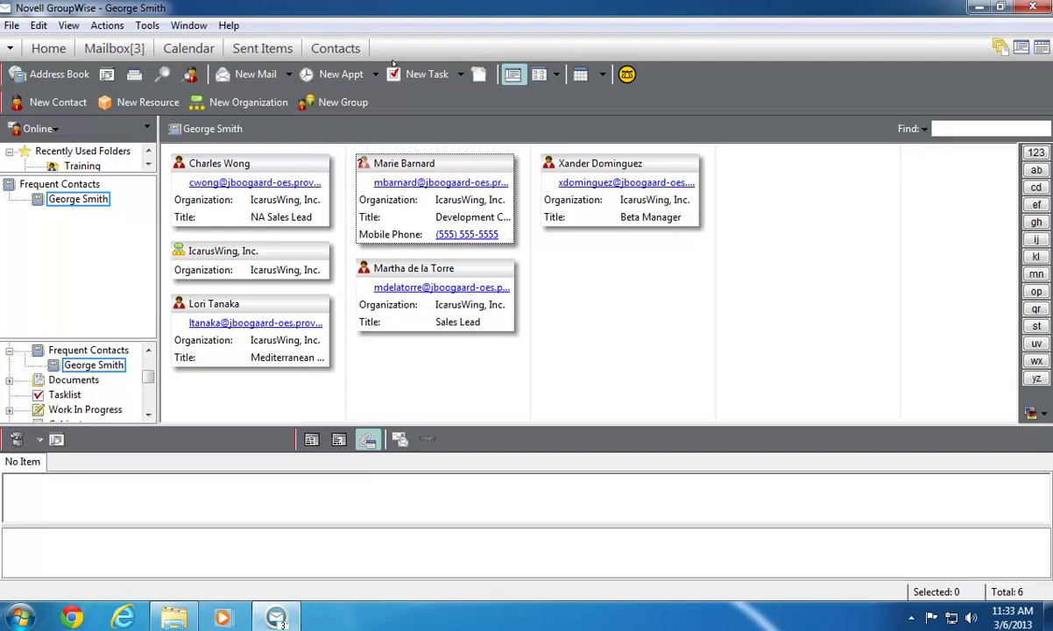
# Step: Set the cellular carrier of the Development Coordinator contact's mobile phone to Sprint and save the contact
pyautogui.click(465, 167)
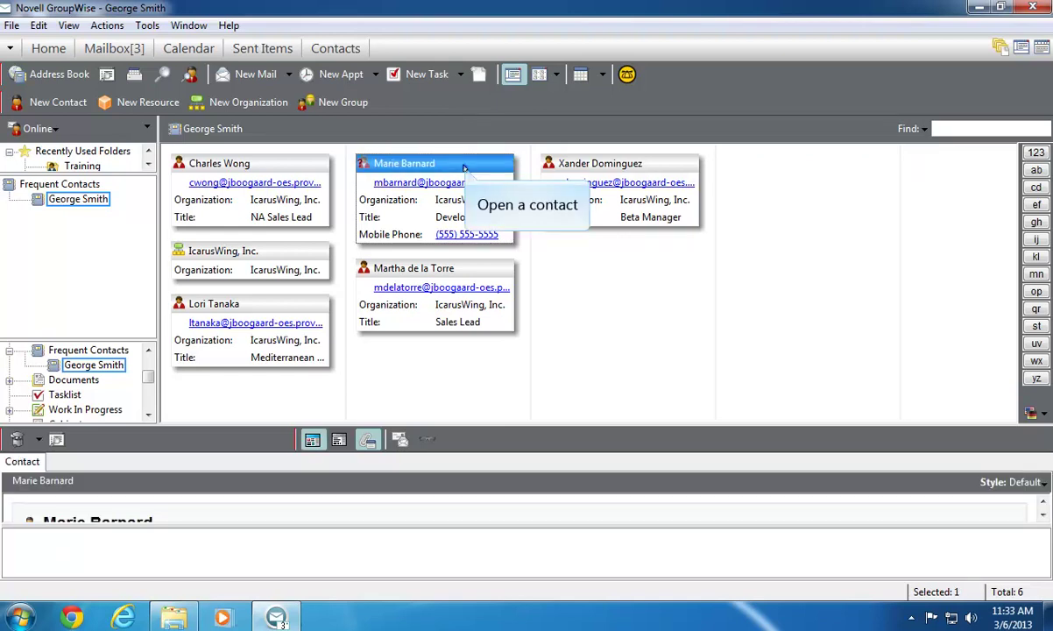
pyautogui.doubleClick(464, 167)
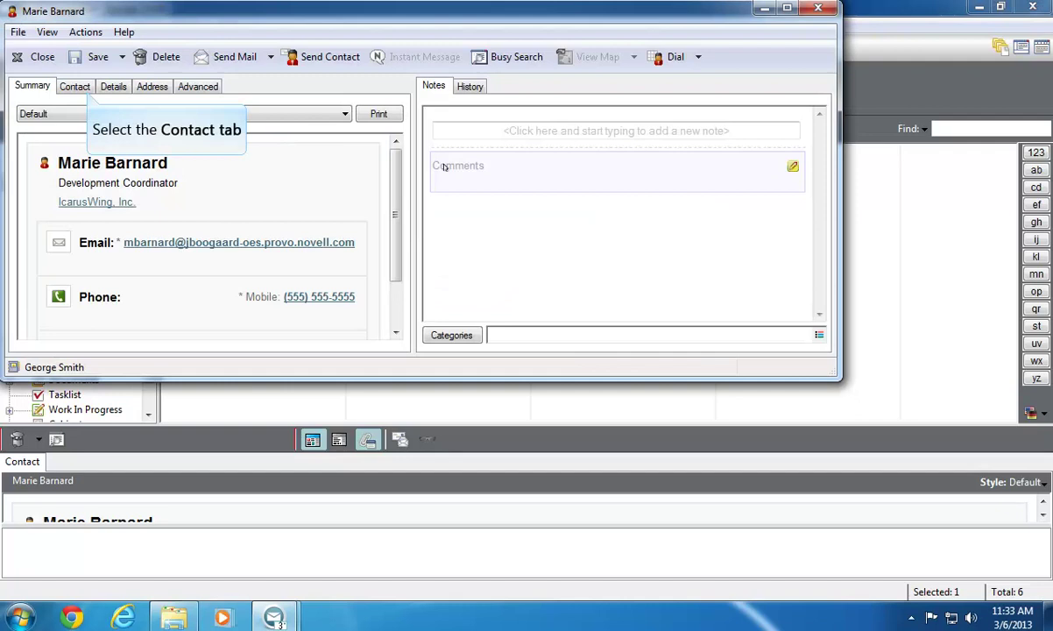
pyautogui.click(85, 88)
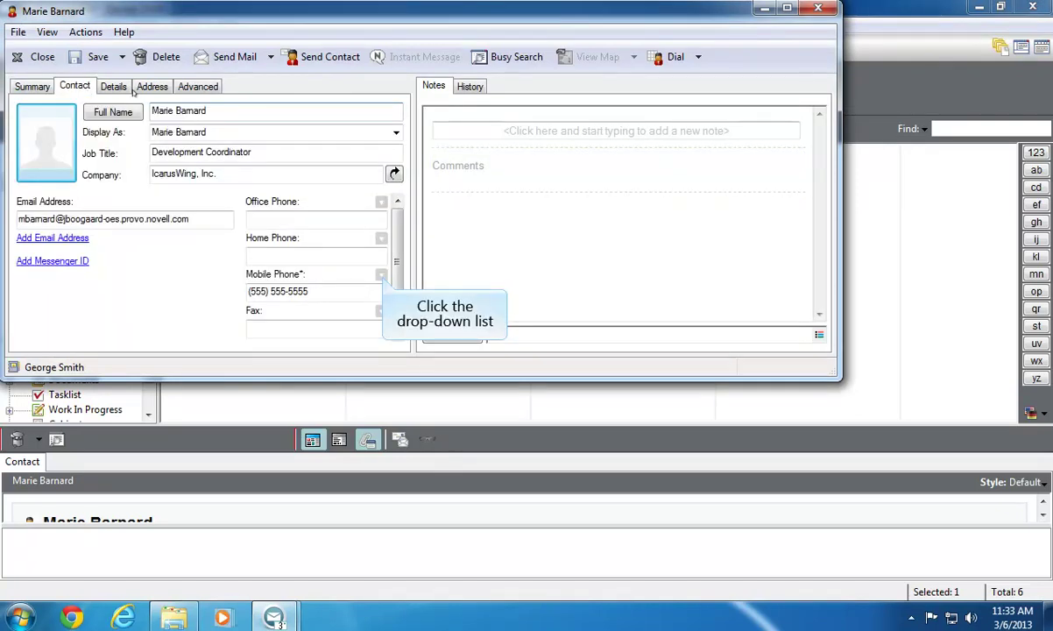
pyautogui.click(381, 276)
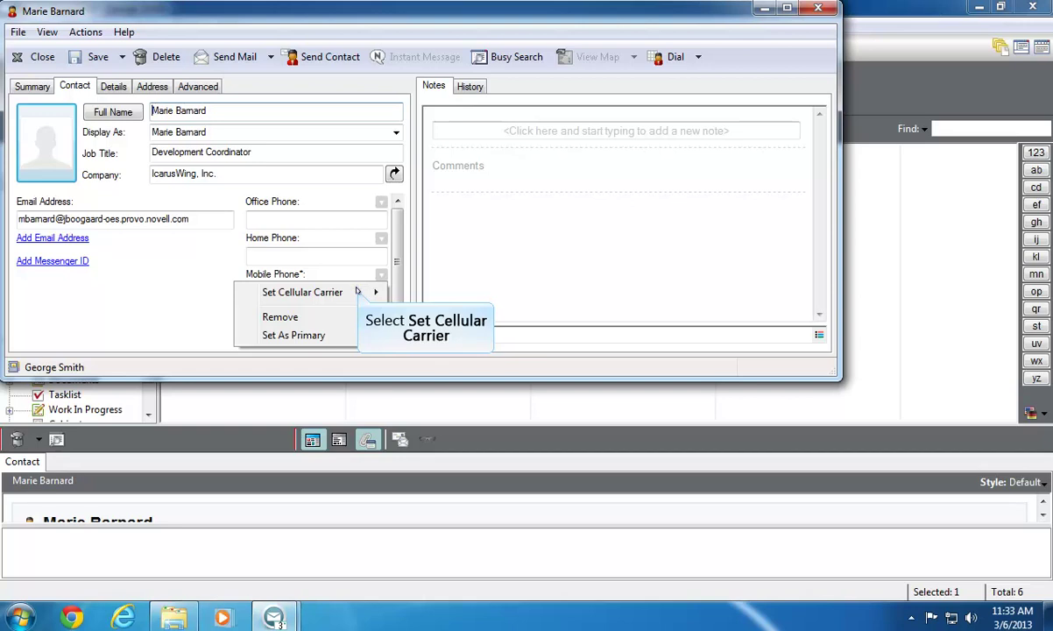
pyautogui.click(357, 291)
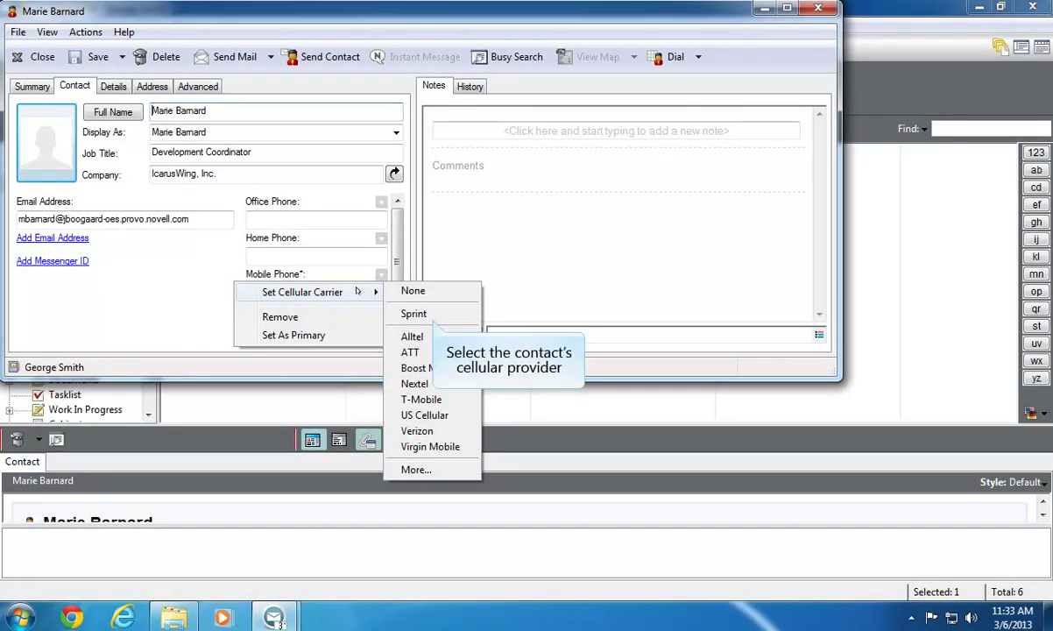
pyautogui.click(410, 313)
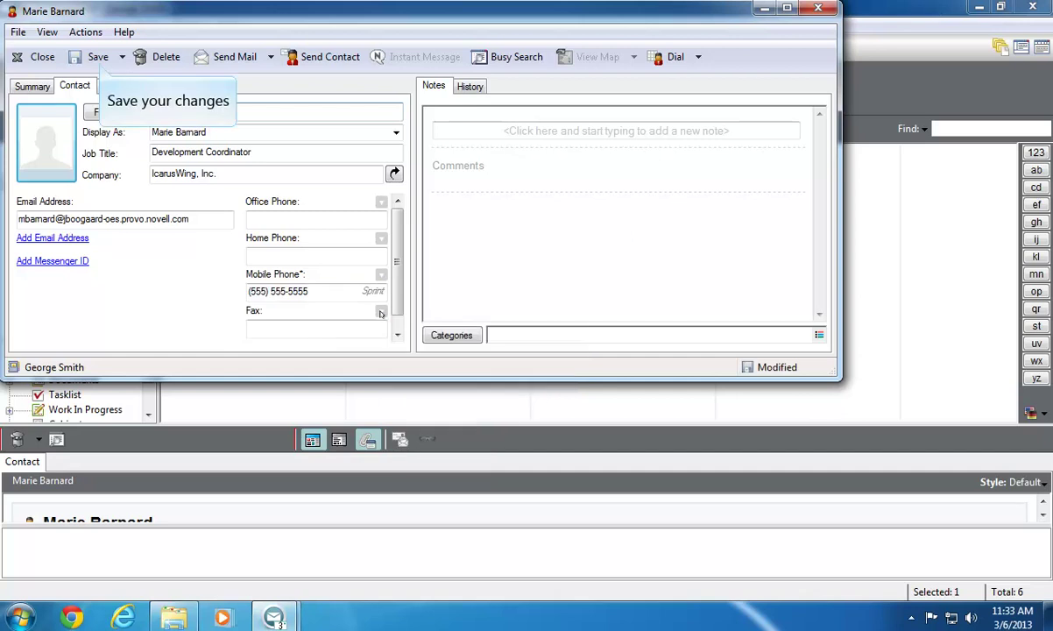
pyautogui.click(98, 60)
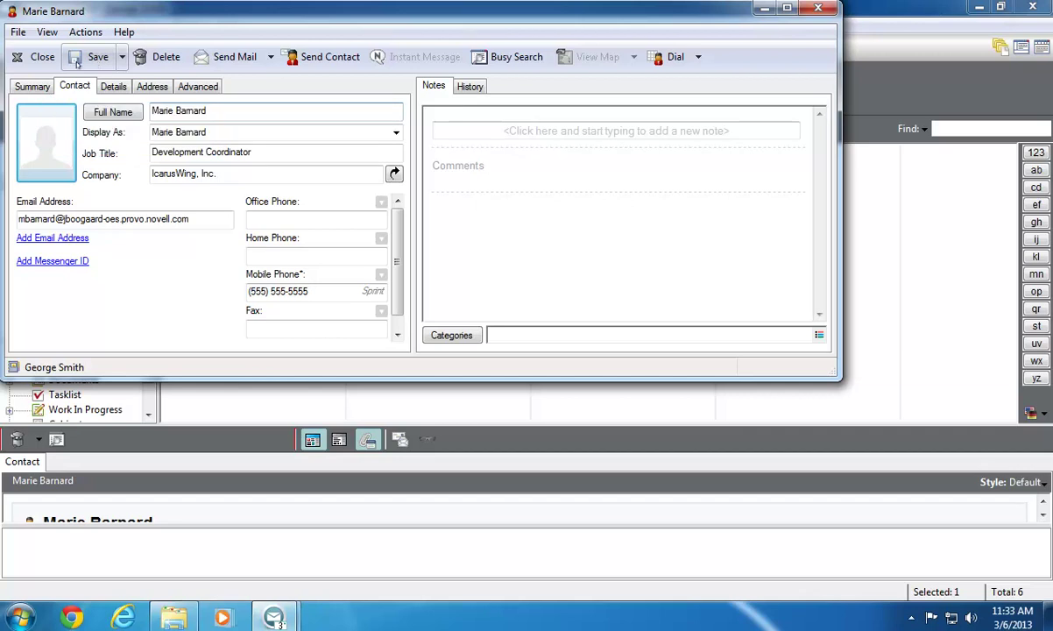
# Step: Send the SMS "Are we still on for our meeting?" to the mobile number in the contact's summary
pyautogui.click(44, 88)
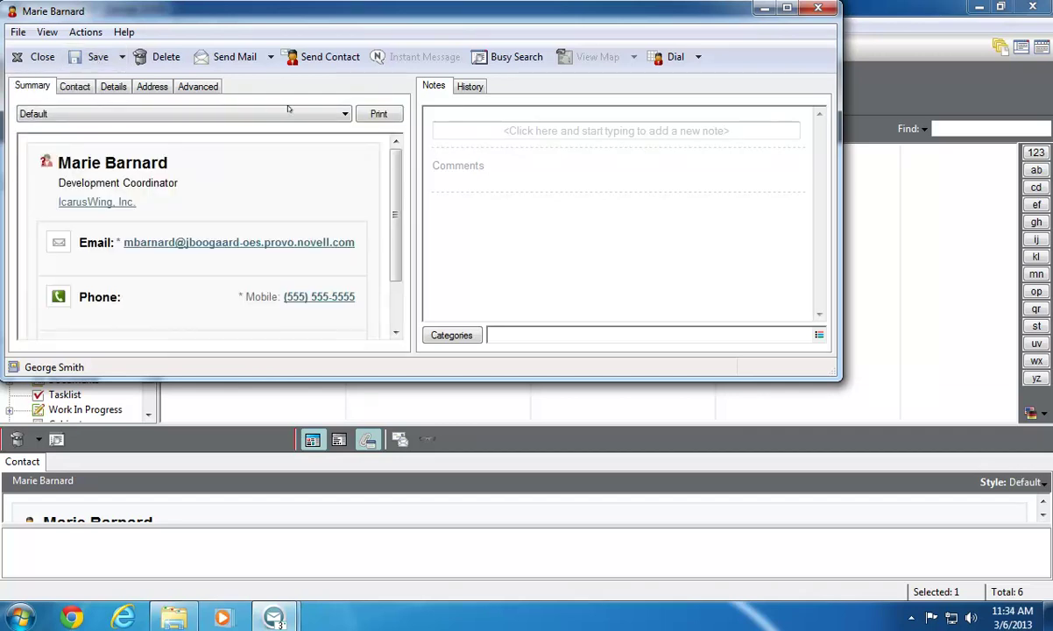
pyautogui.scroll(-2, 394, 179)
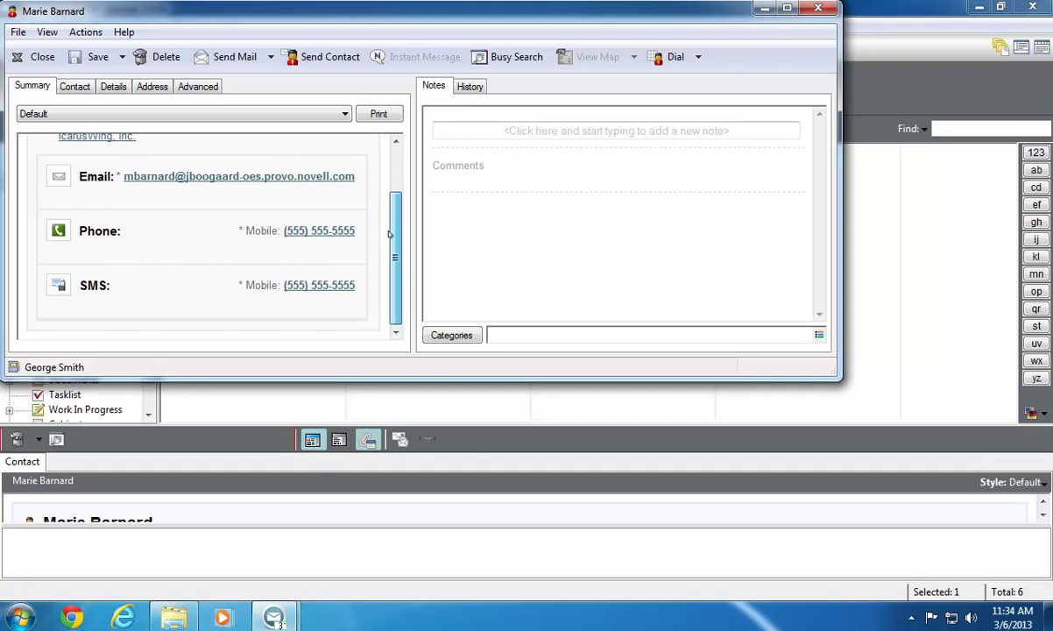
pyautogui.click(343, 287)
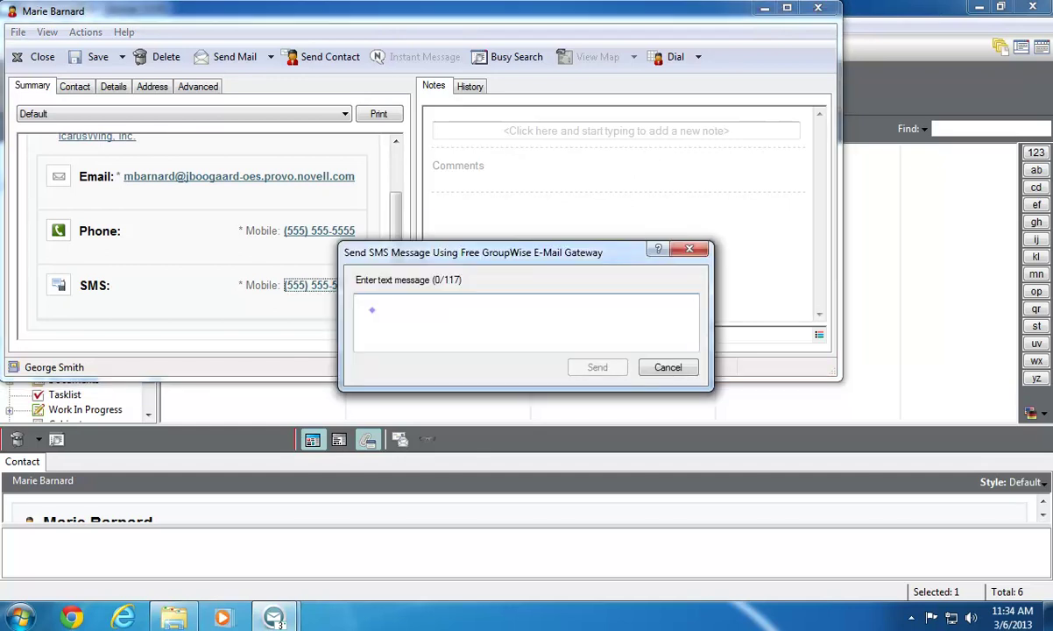
pyautogui.write('Are we still on for our meeting?')
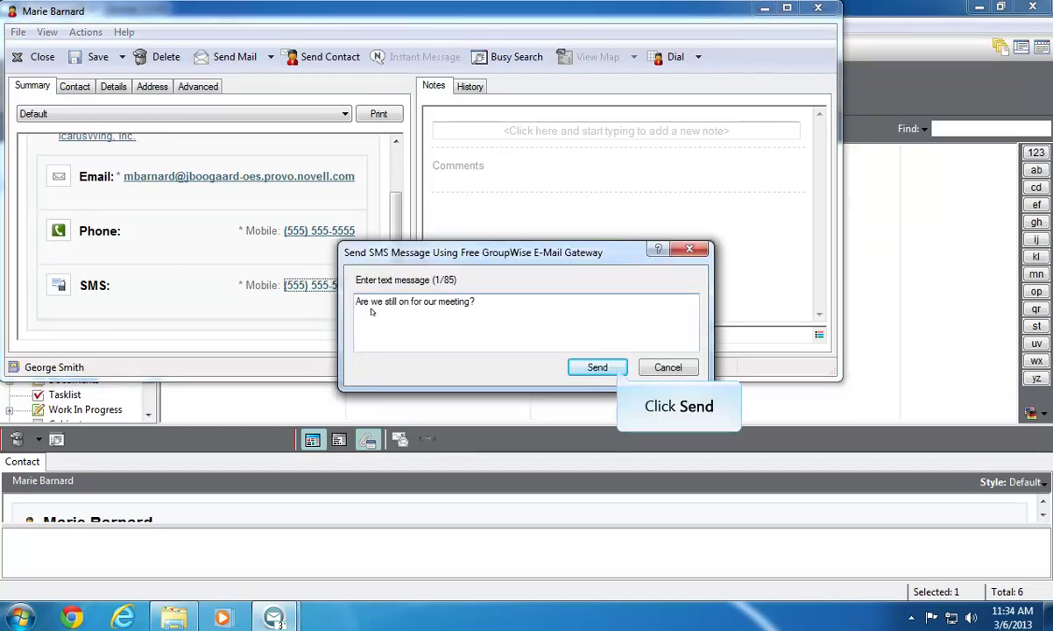
pyautogui.click(618, 368)
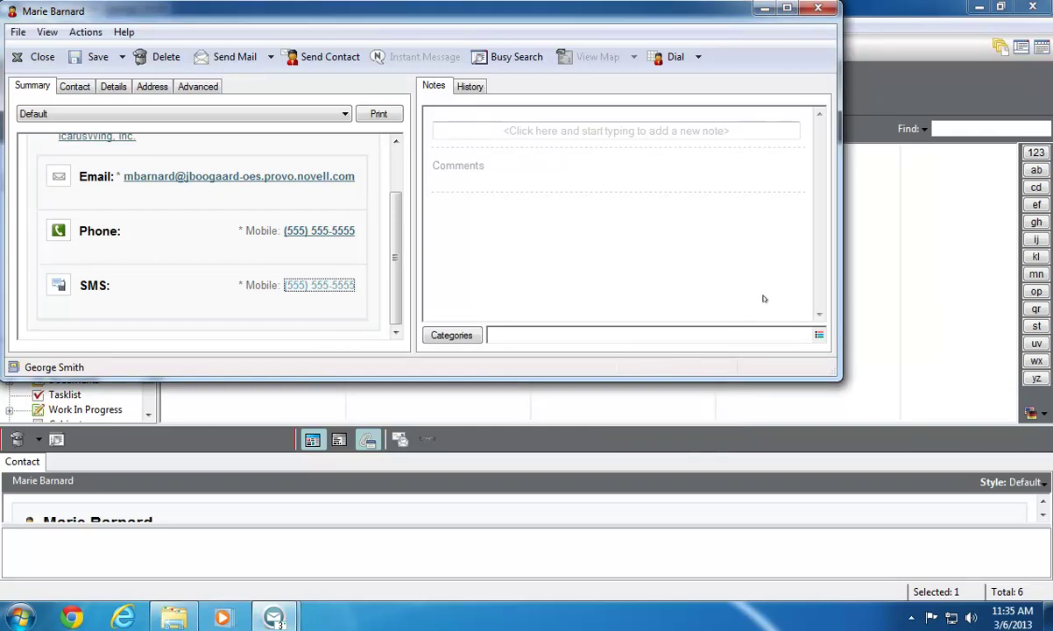
# Step: Close the contact and view the properties of the 3/6/2013 "SMS From GroupWise" message in Sent Items
pyautogui.press('Escape')
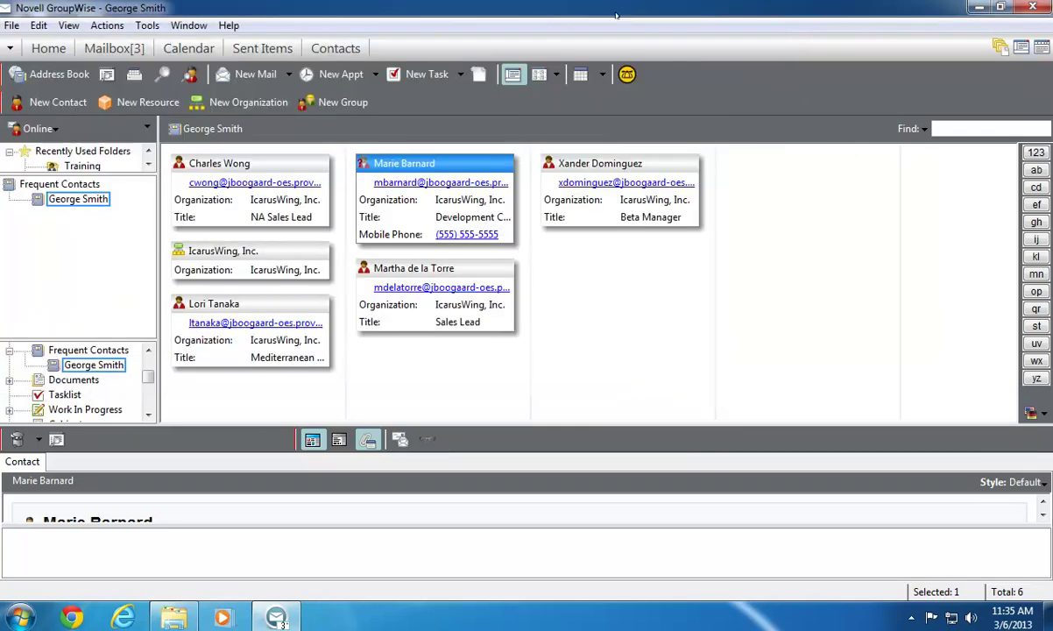
pyautogui.click(278, 48)
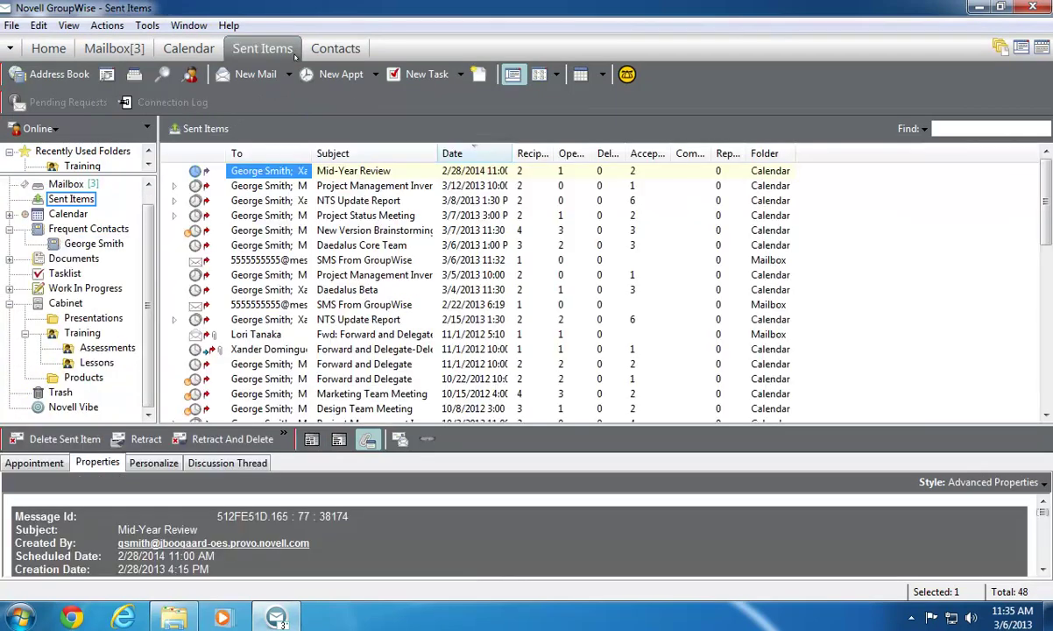
pyautogui.click(304, 260)
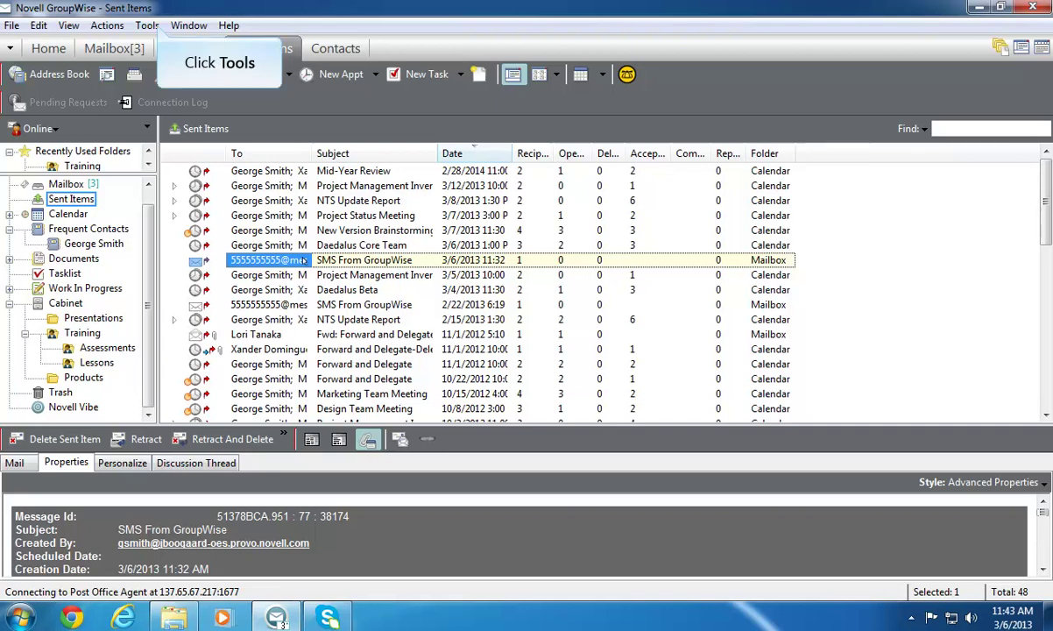
# Step: Set the default telephony provider to Skype in the Environment options' default actions
pyautogui.click(148, 26)
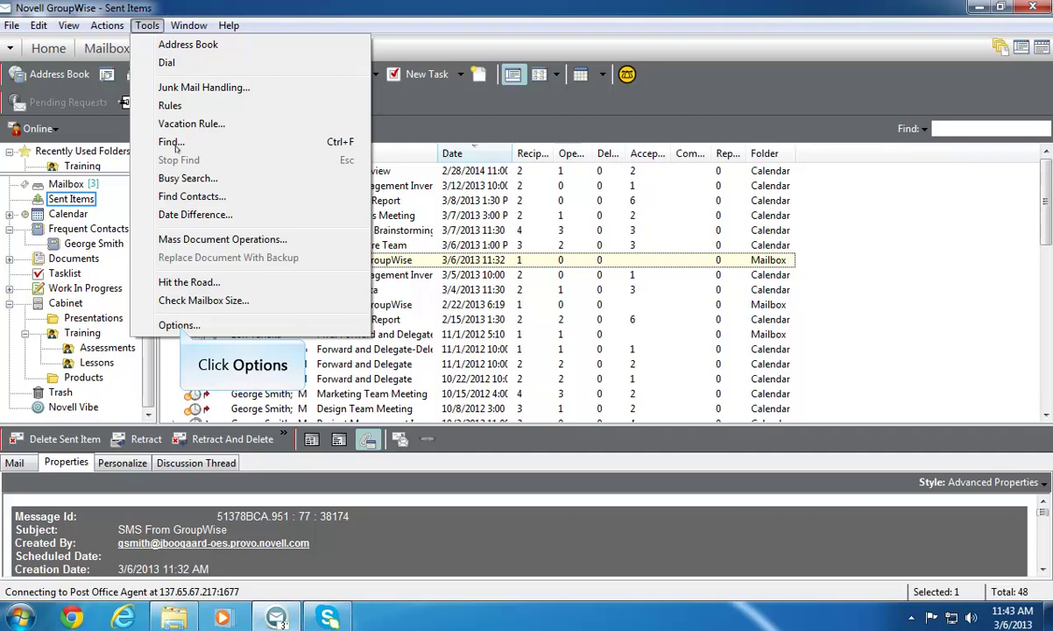
pyautogui.click(178, 326)
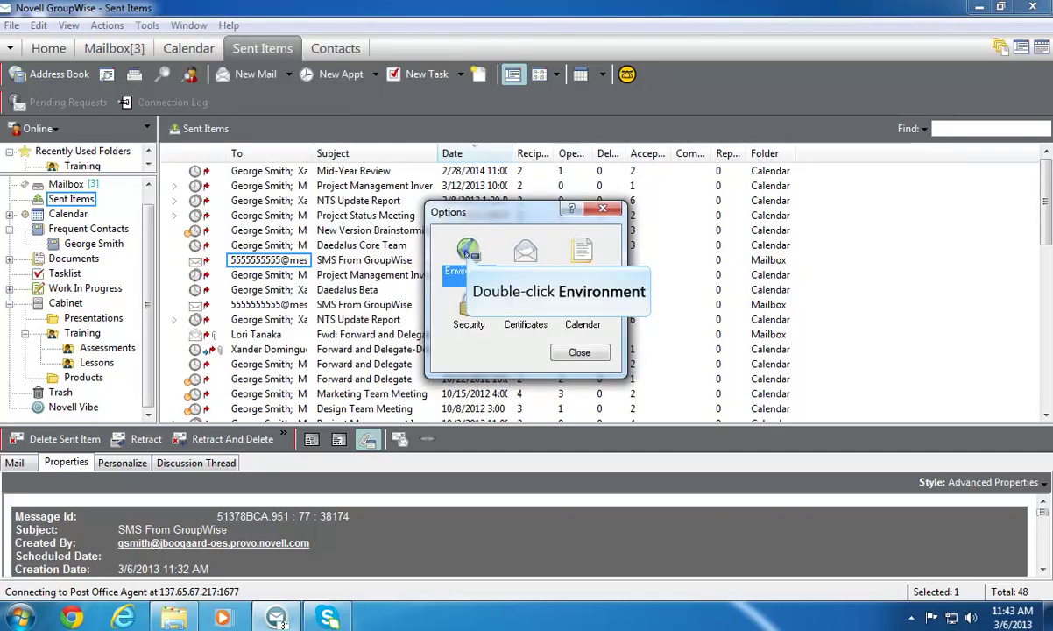
pyautogui.doubleClick(467, 252)
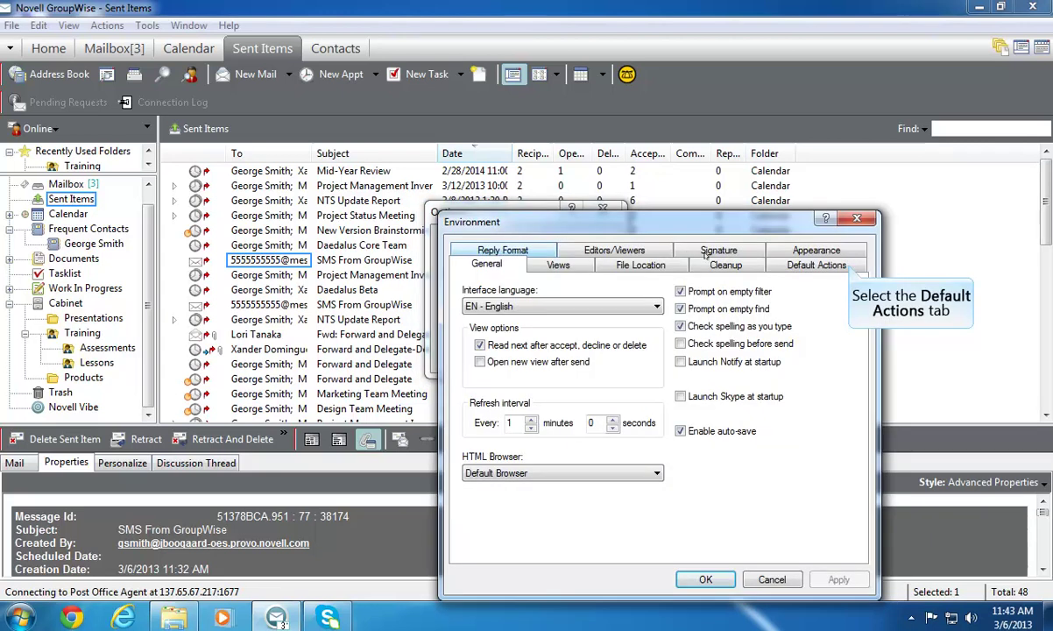
pyautogui.click(846, 265)
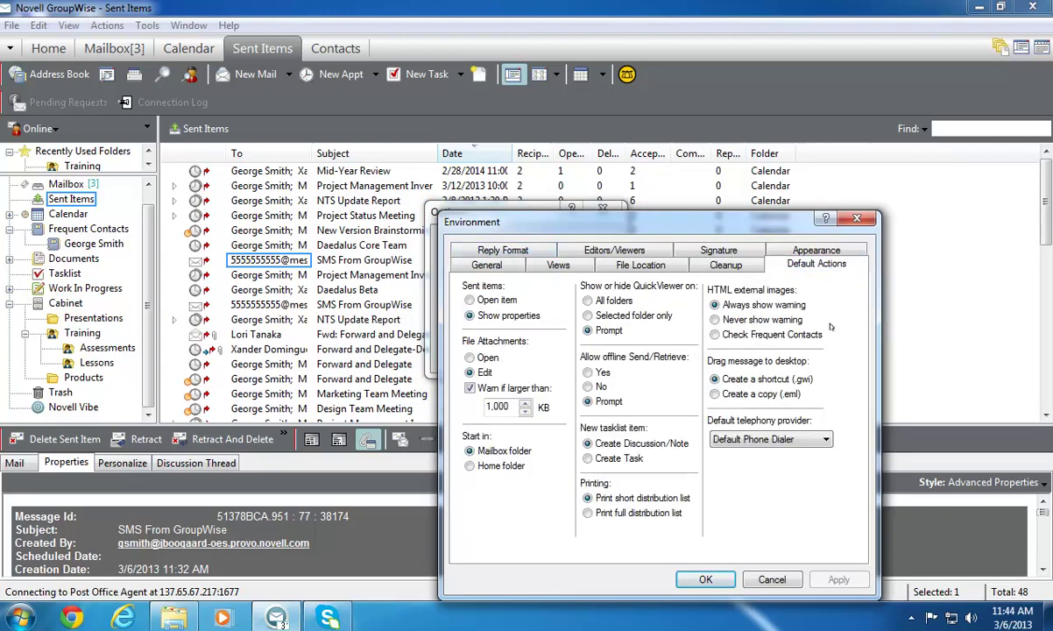
pyautogui.click(828, 438)
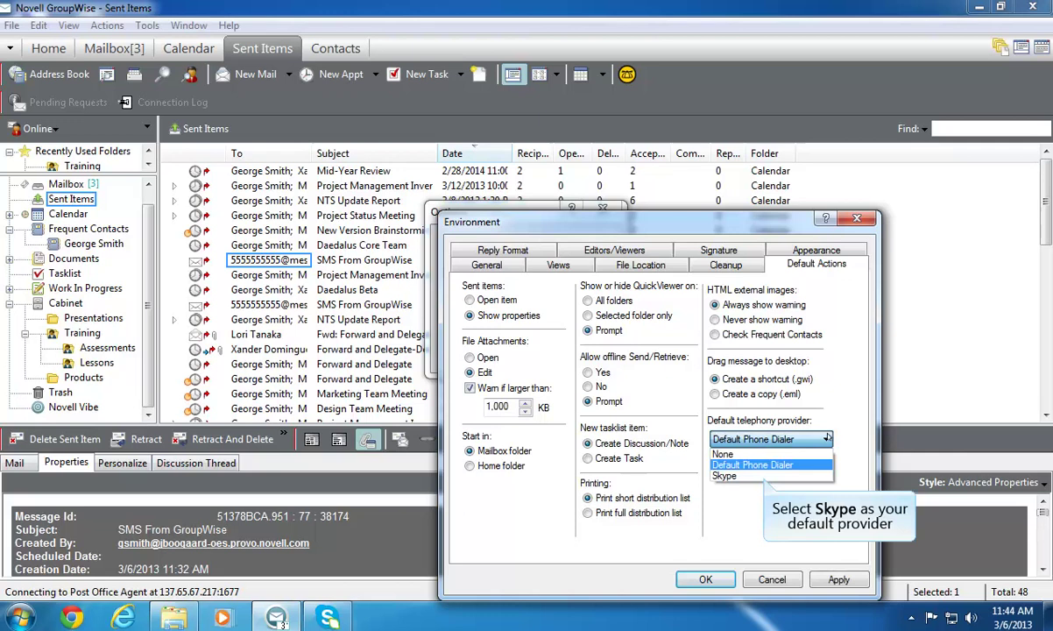
pyautogui.click(763, 478)
# Step: Enable launching Skype at startup in the general environment settings, save the changes and close the options
pyautogui.click(512, 266)
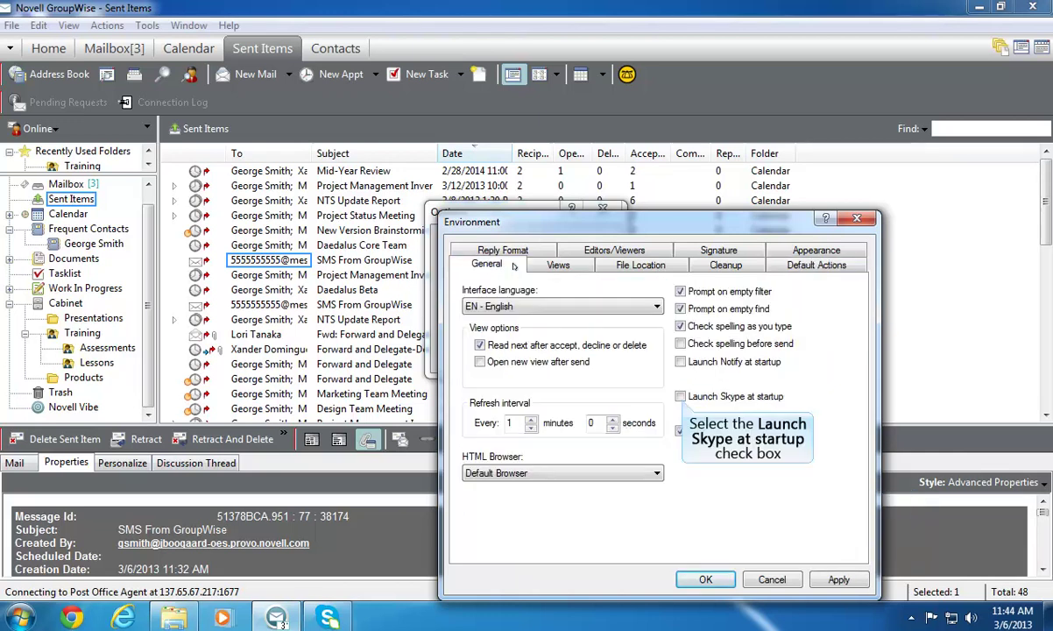
pyautogui.click(681, 396)
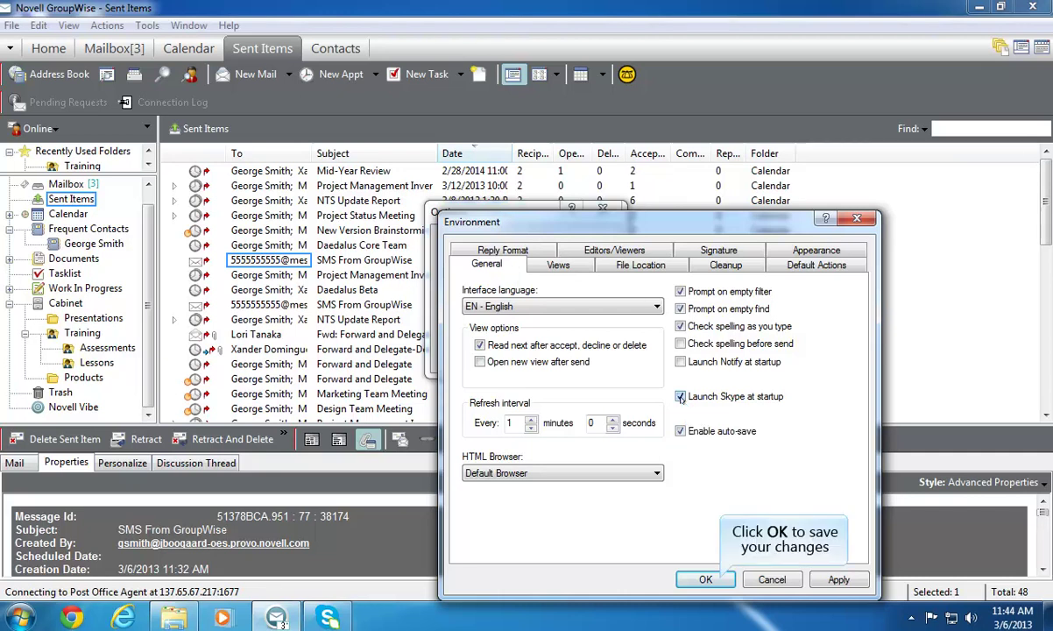
pyautogui.click(720, 581)
pyautogui.click(580, 352)
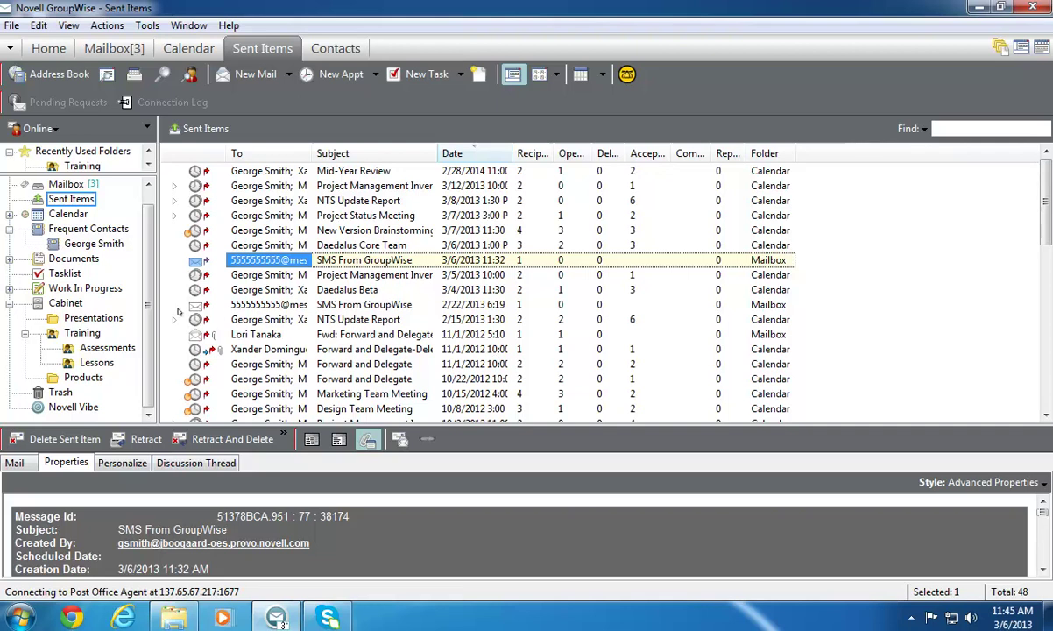
# Step: Select the Development Coordinator's contact card in the personal address book under Frequent Contacts and switch to Skype
pyautogui.click(103, 230)
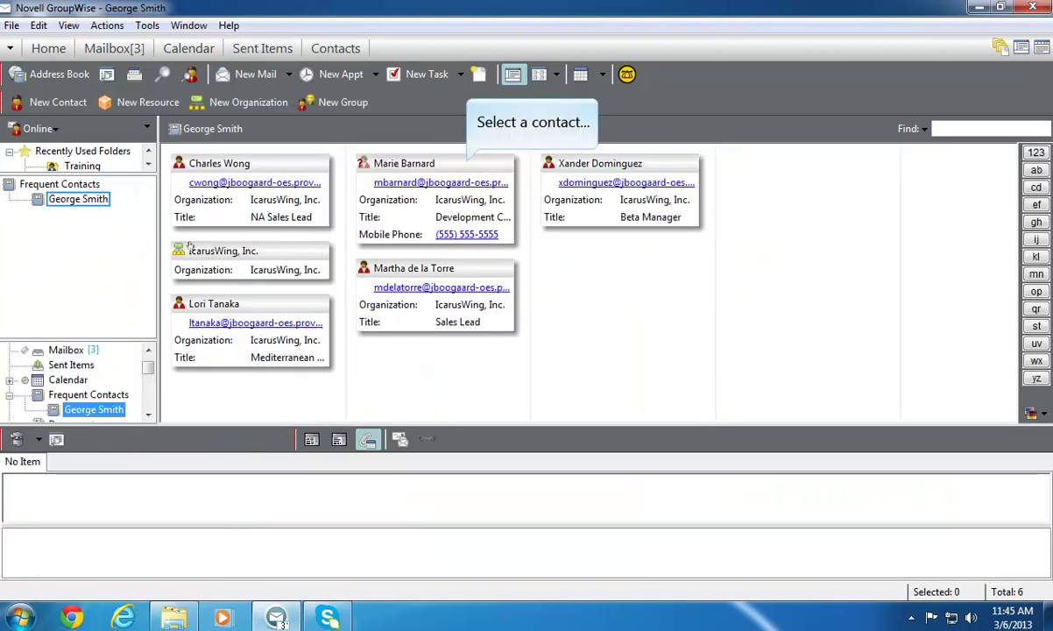
pyautogui.click(466, 165)
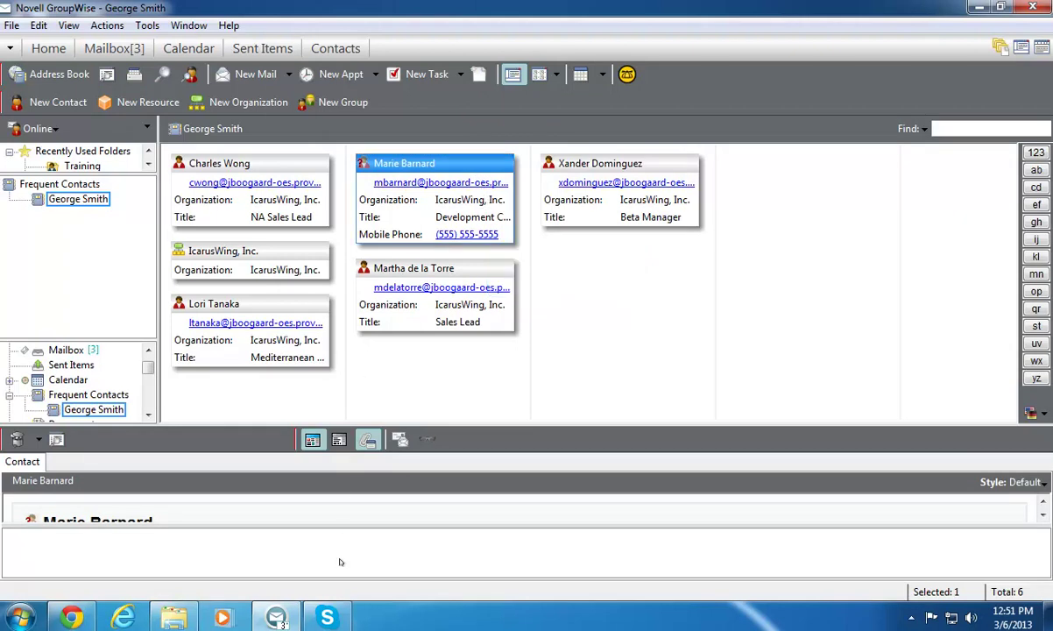
pyautogui.click(339, 619)
# Step: Open the "Daedalus Call-in Meeting" e-mail in the GroupWise mailbox and call its meeting call-in number through Skype
pyautogui.click(139, 51)
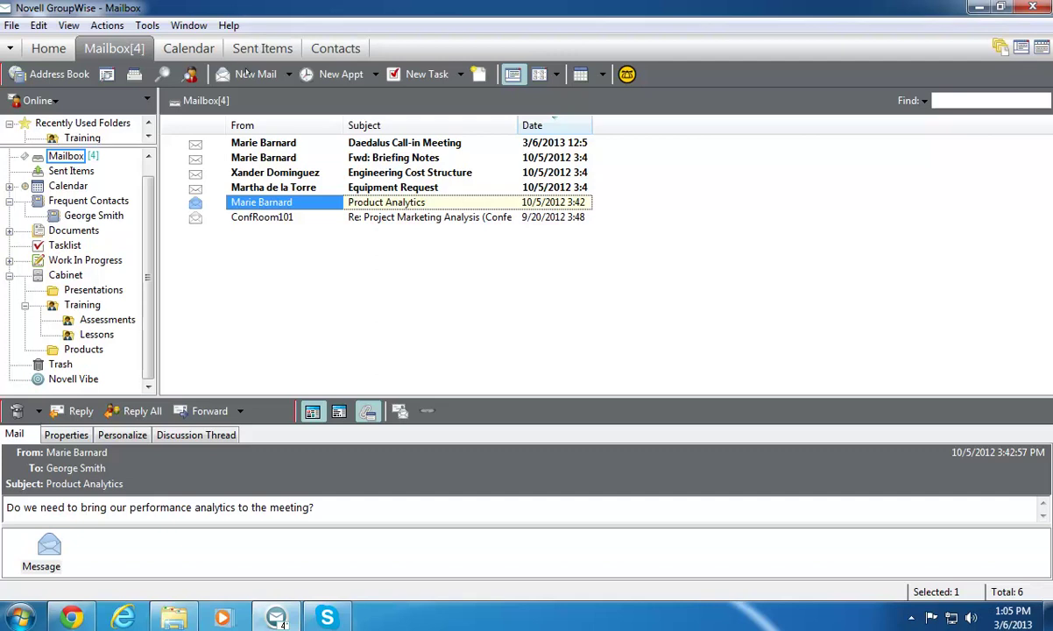
pyautogui.doubleClick(291, 142)
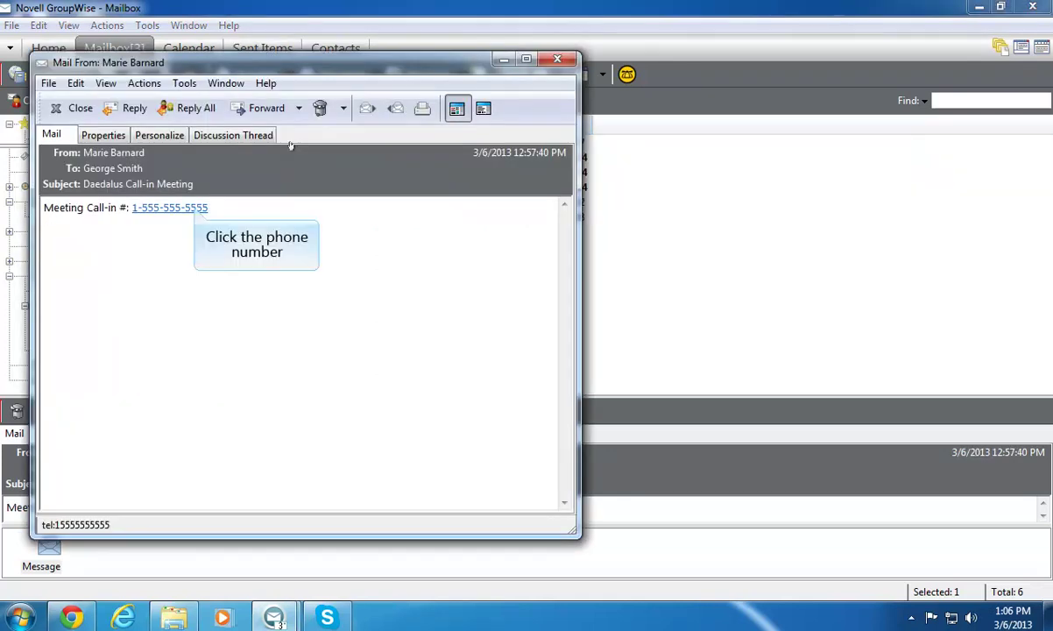
pyautogui.click(193, 208)
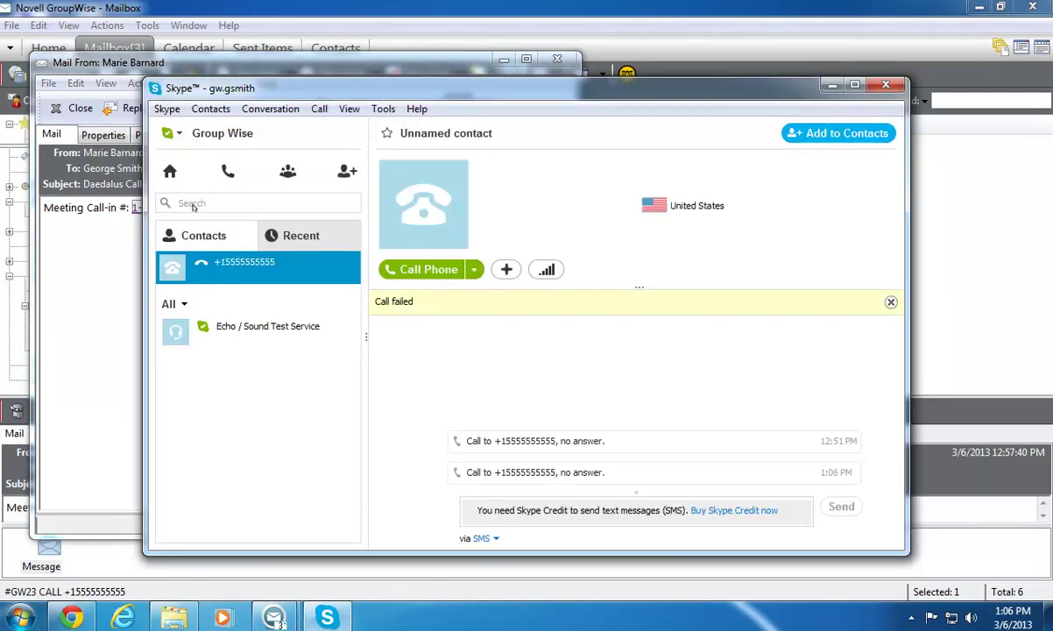